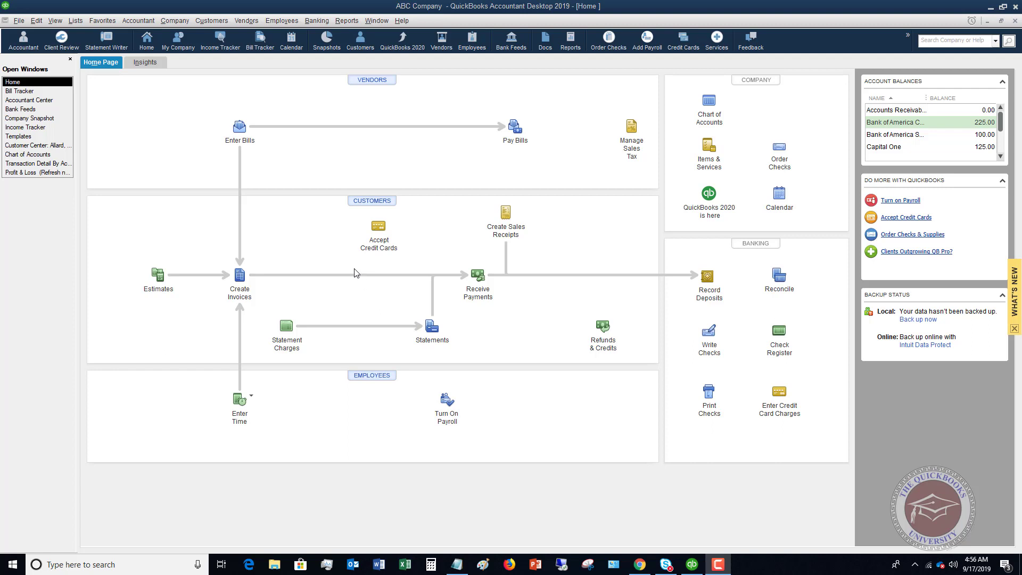
# Step: Create a new template of the Invoice type from the Templates list
pyautogui.click(77, 22)
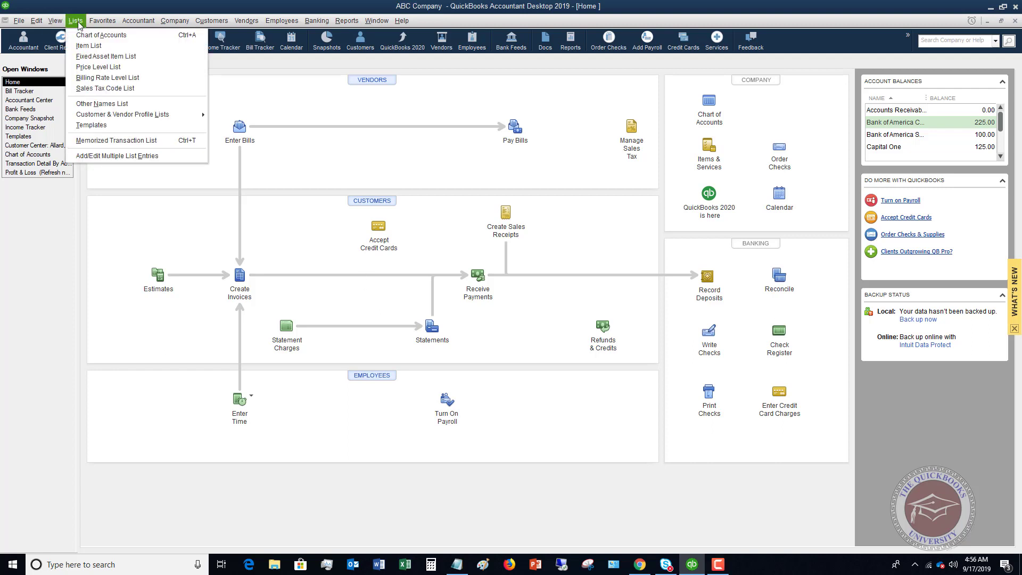
pyautogui.click(116, 125)
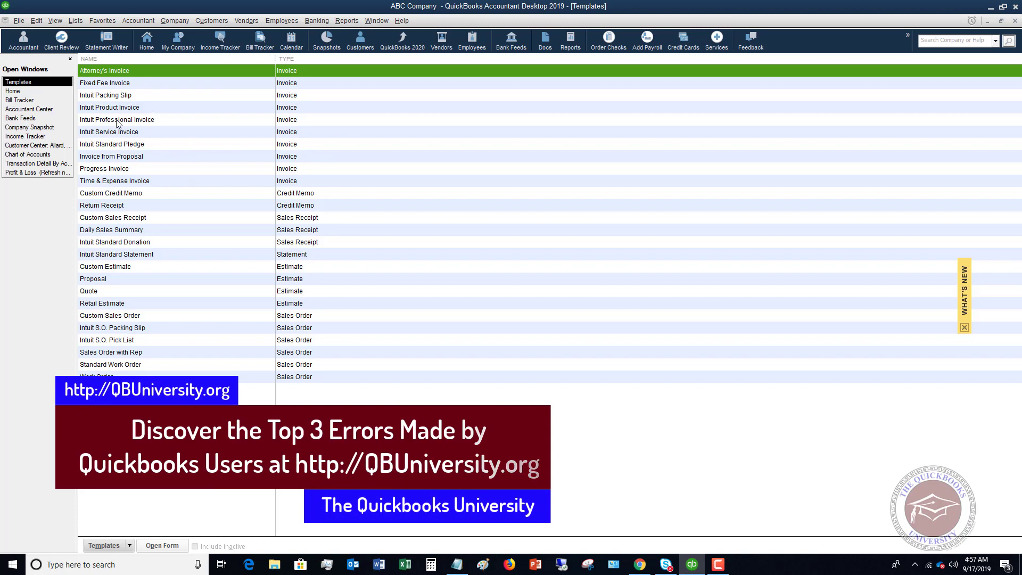
pyautogui.click(134, 119)
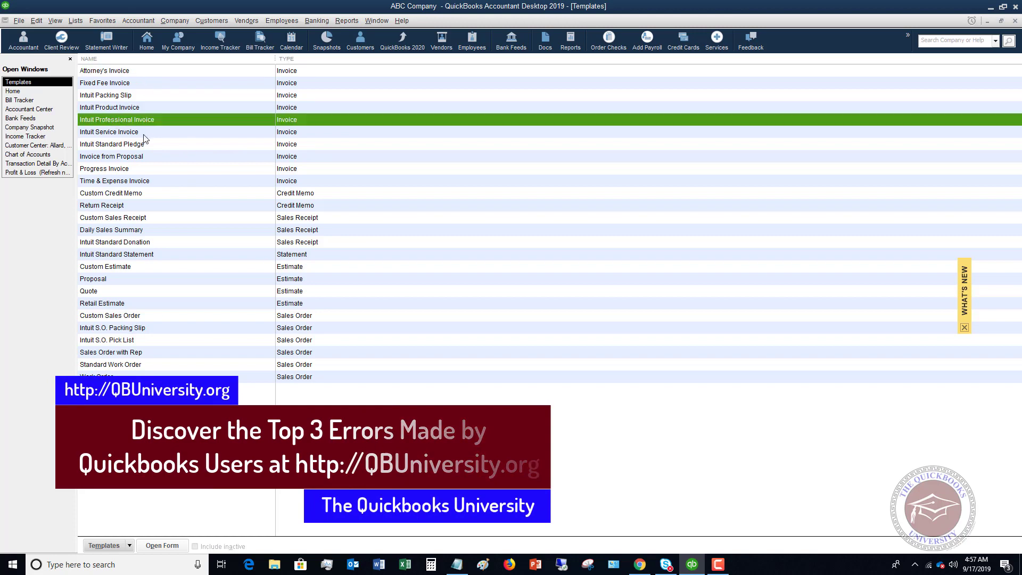
pyautogui.click(130, 545)
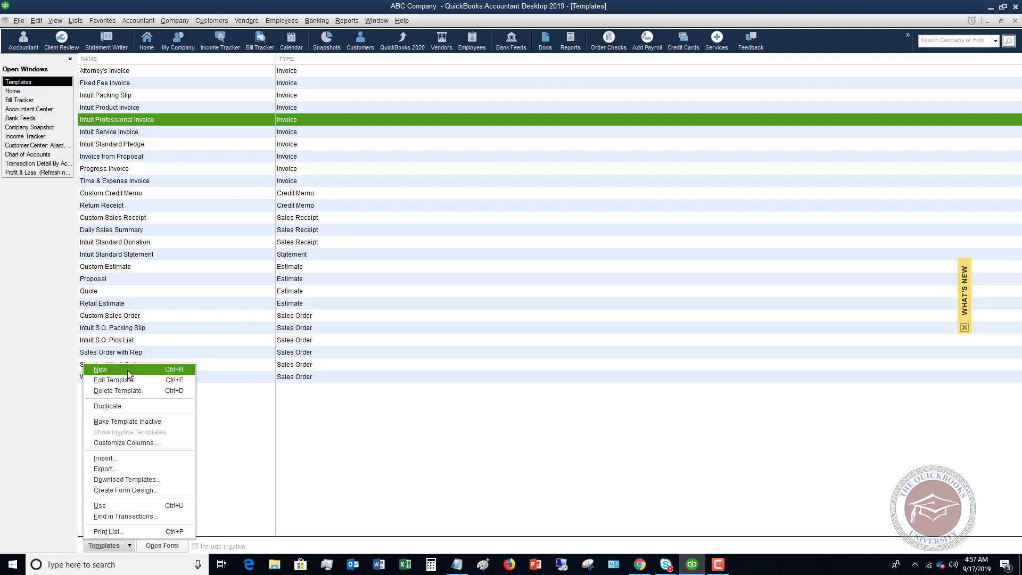
pyautogui.click(127, 370)
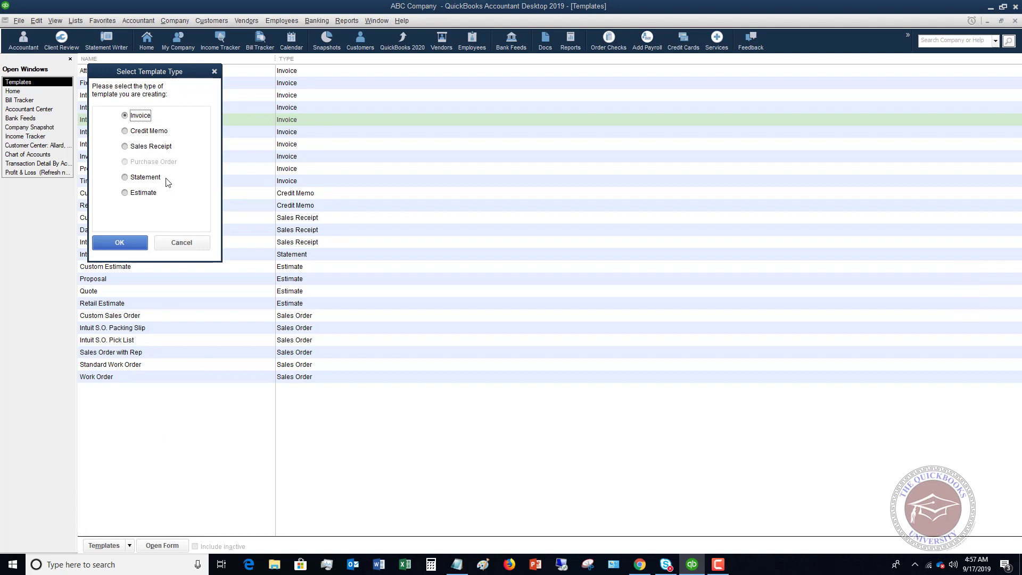
pyautogui.click(122, 243)
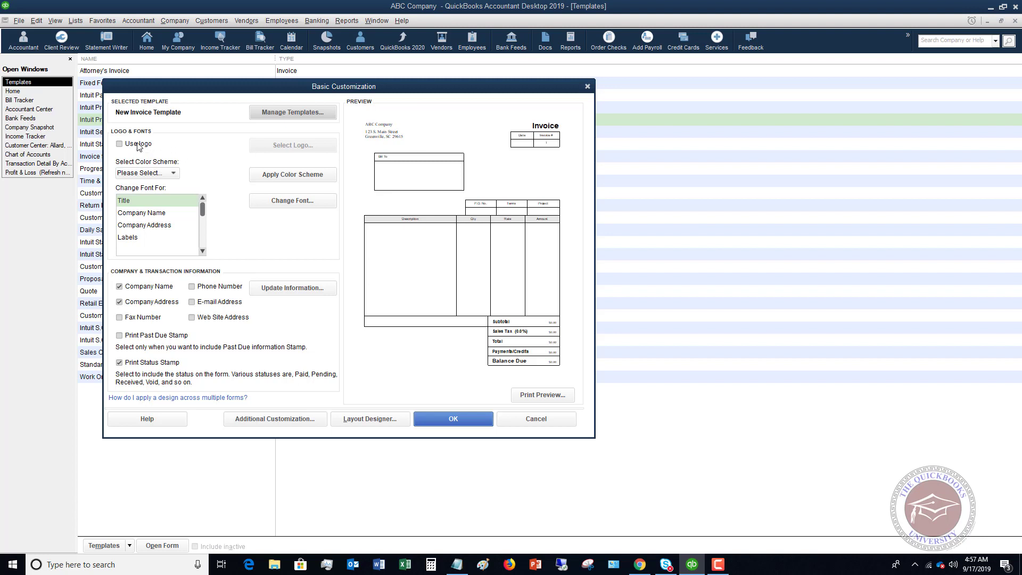
# Step: Apply the Blue color scheme to the new invoice template, leaving out a logo
pyautogui.click(120, 145)
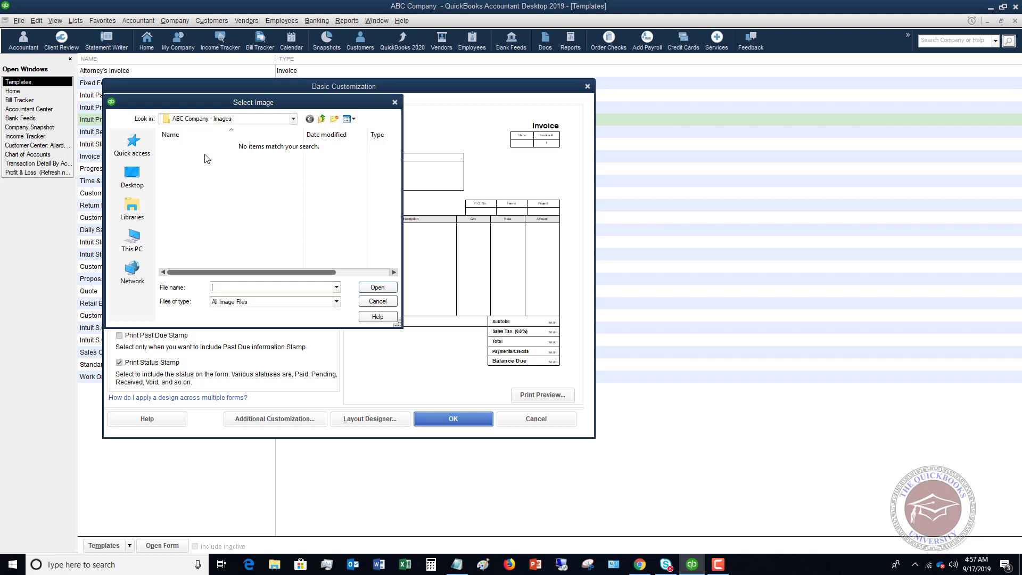
pyautogui.click(375, 301)
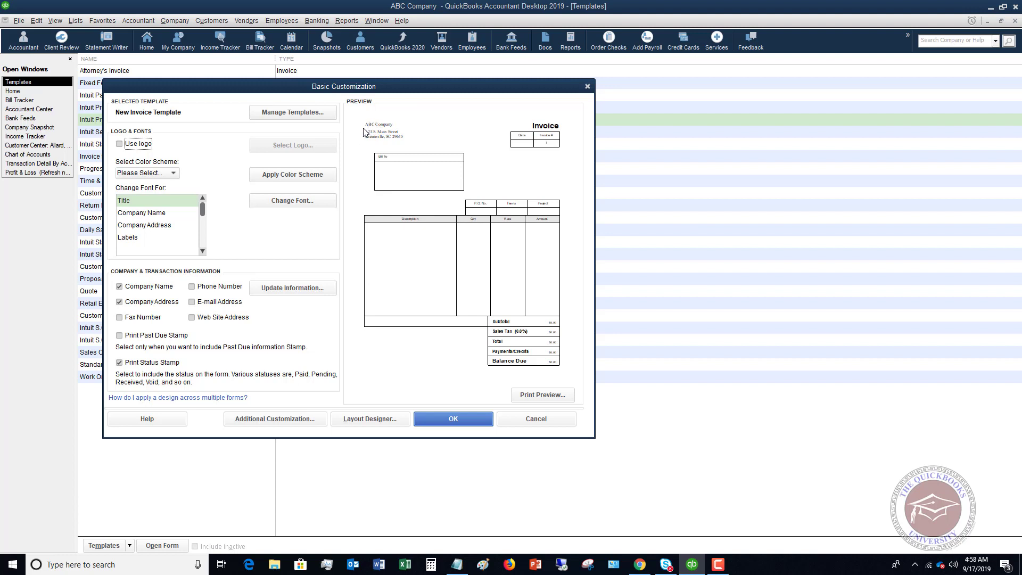
pyautogui.click(175, 174)
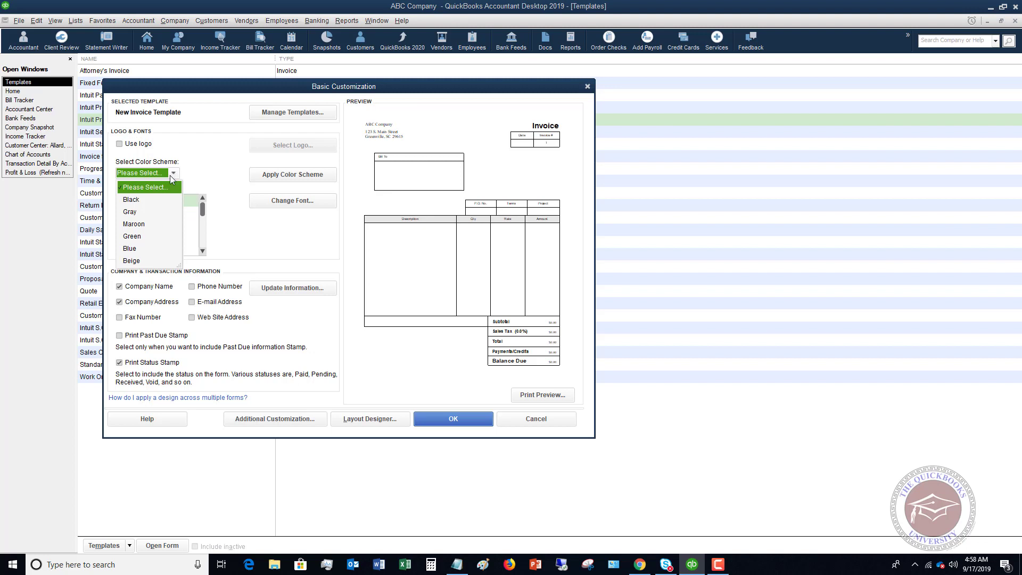
pyautogui.click(131, 251)
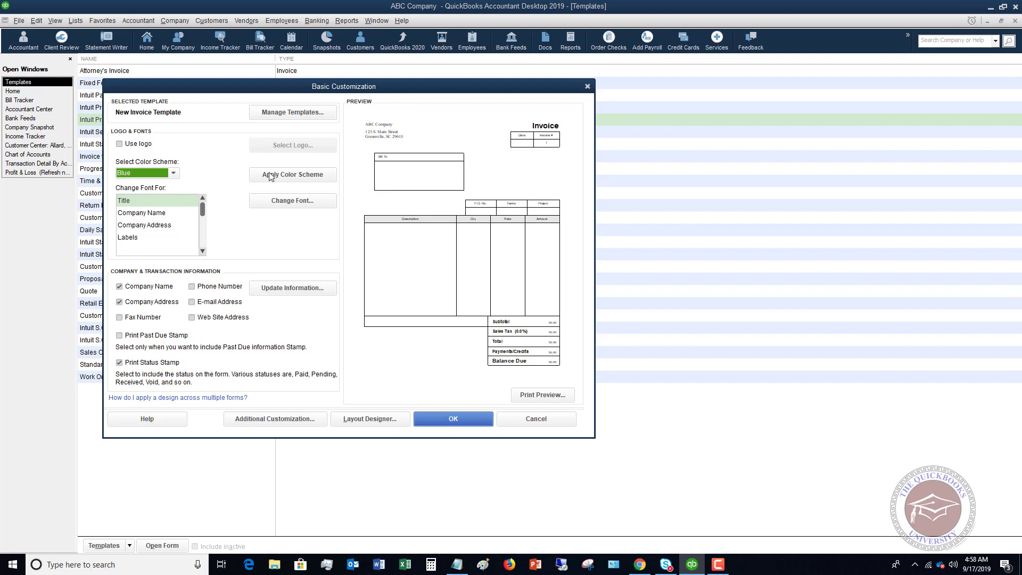
pyautogui.click(294, 177)
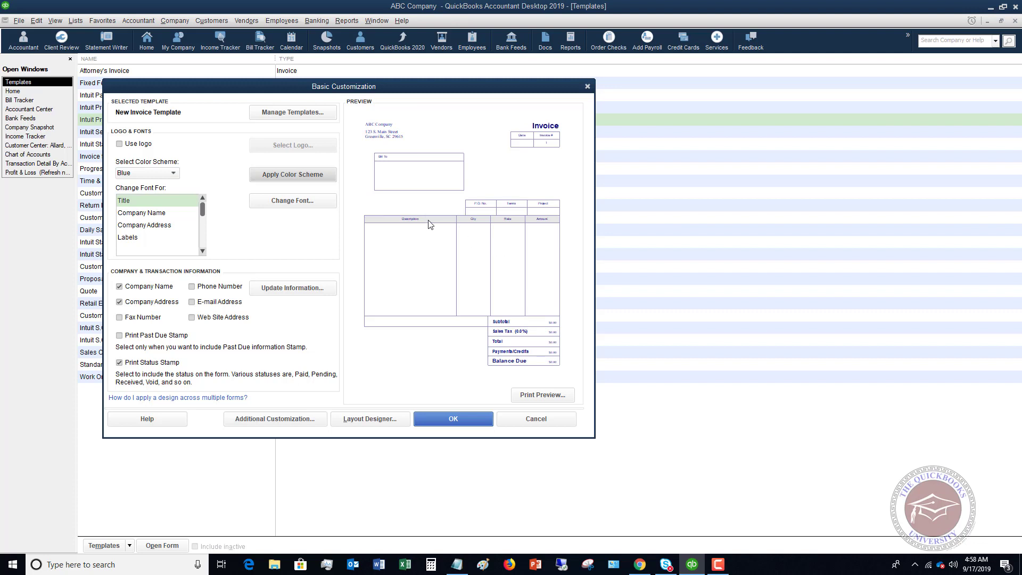
# Step: Change the company name's font to bold at a larger size, trying the Maroon color
pyautogui.click(157, 203)
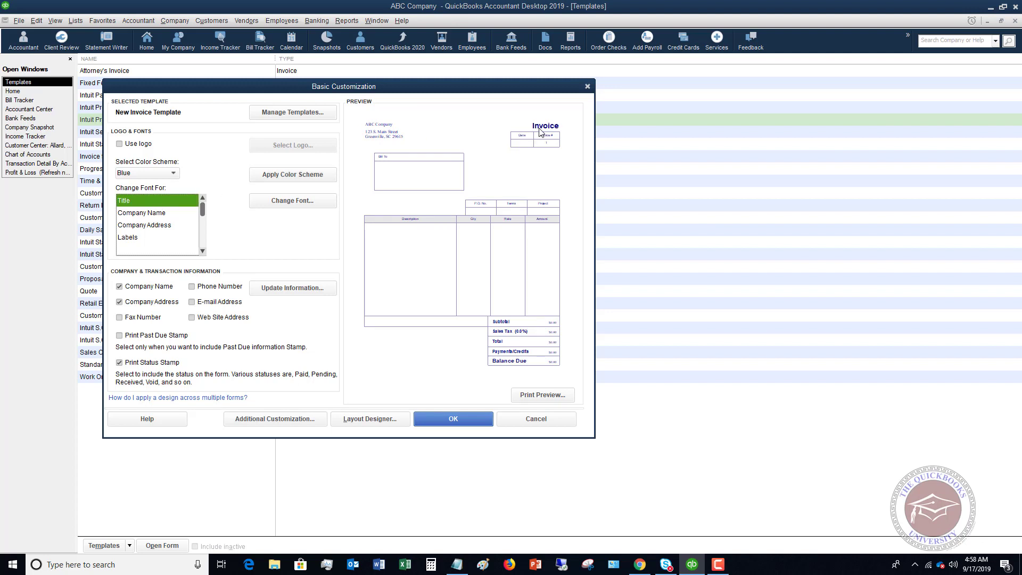
pyautogui.click(141, 214)
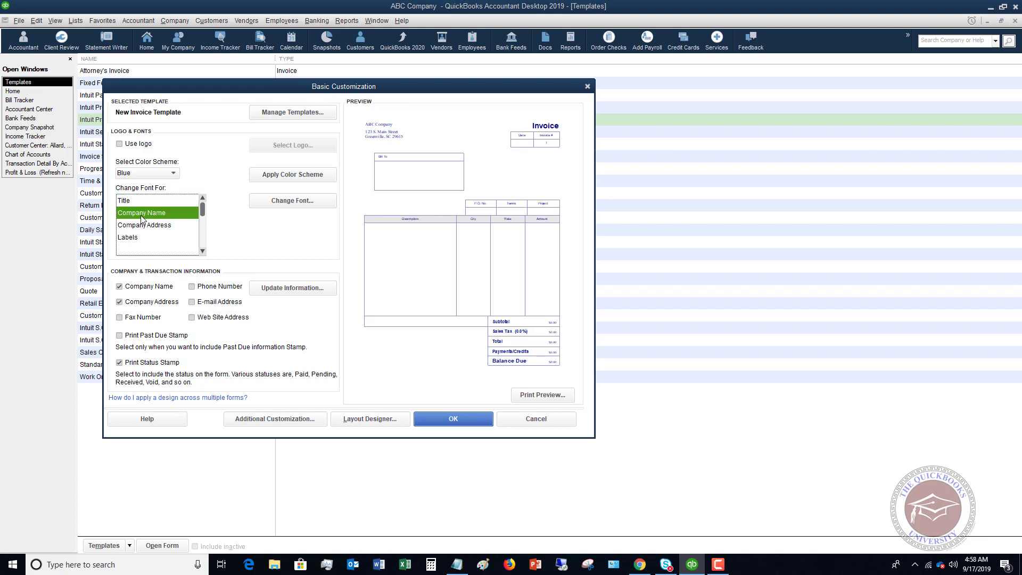
pyautogui.click(202, 251)
pyautogui.click(202, 251)
pyautogui.click(202, 252)
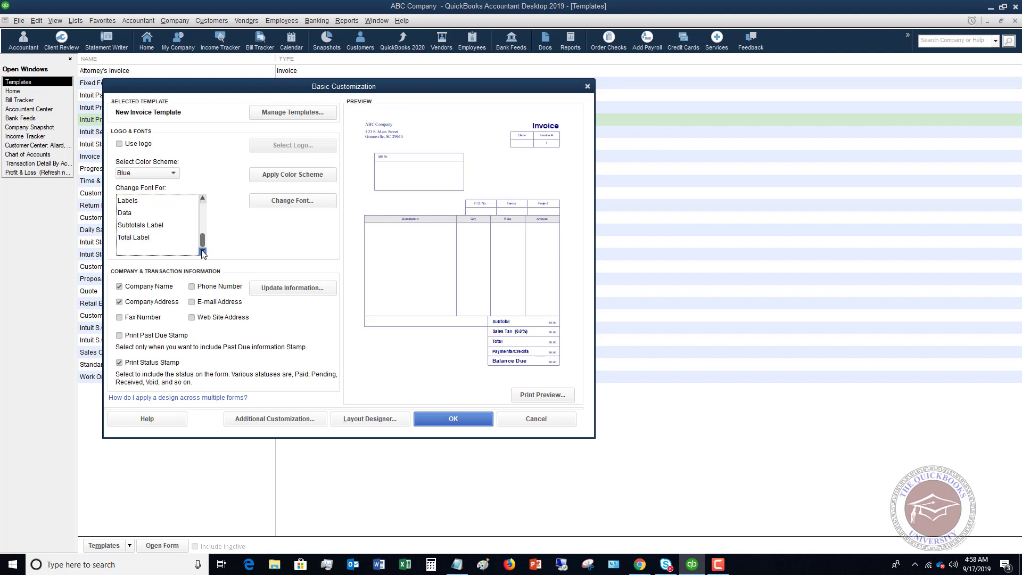
pyautogui.scroll(1, 184, 213)
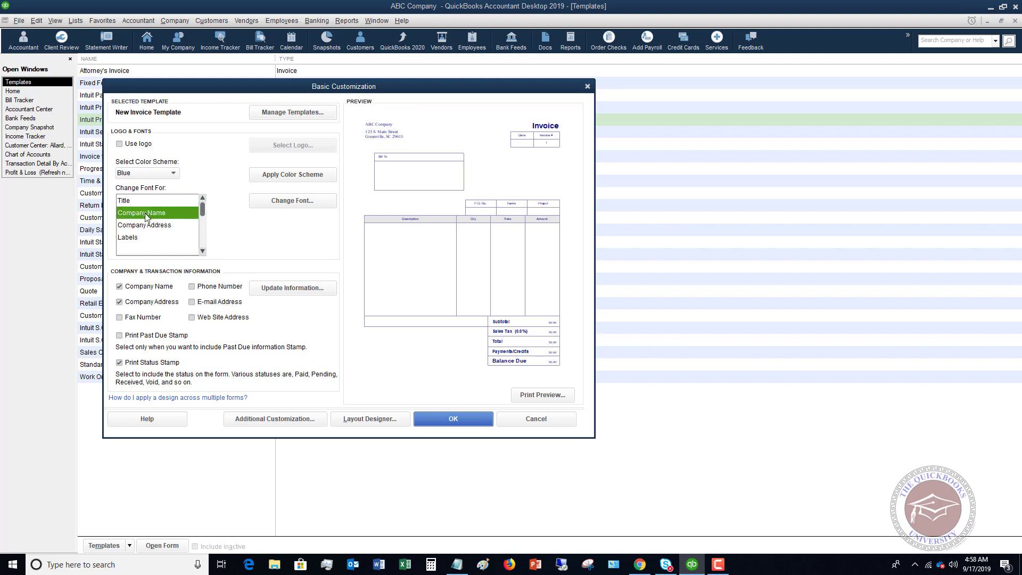
pyautogui.click(284, 199)
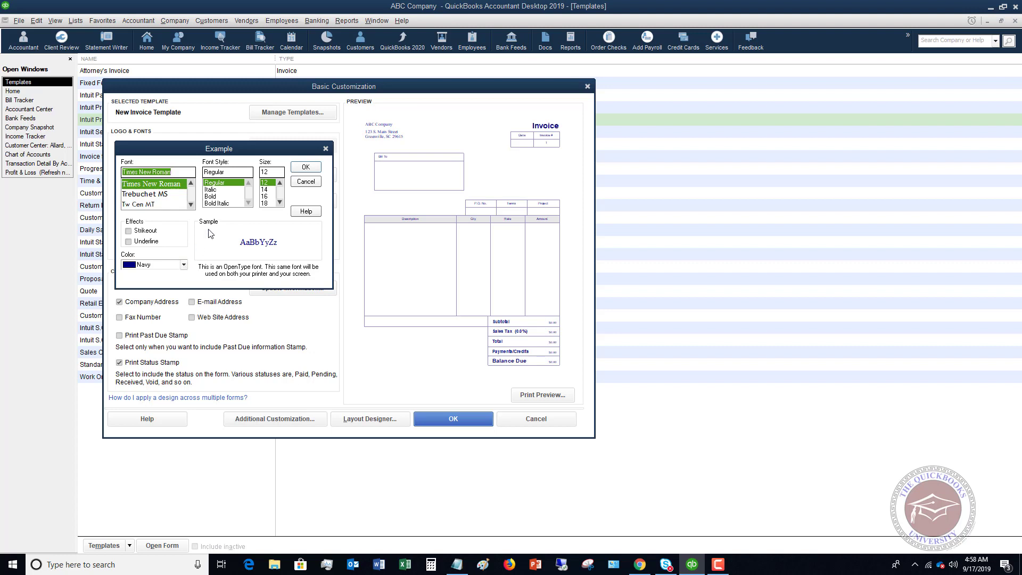
pyautogui.click(183, 264)
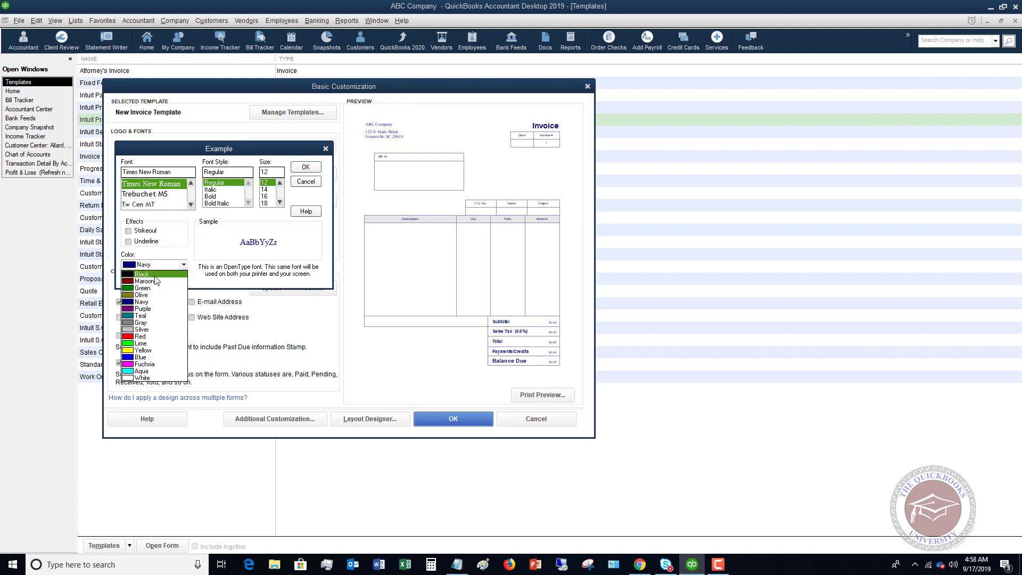
pyautogui.click(149, 282)
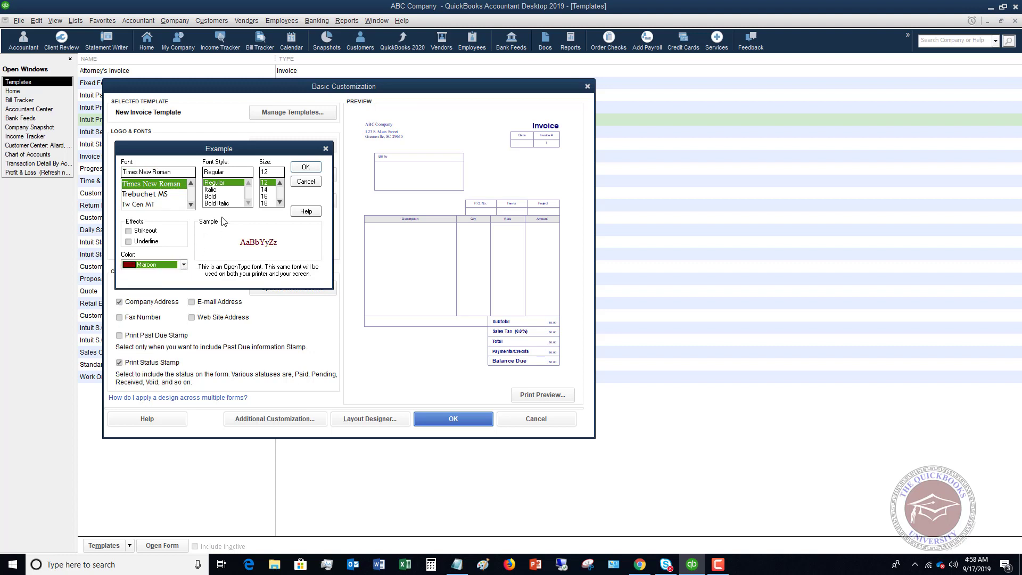
pyautogui.click(219, 197)
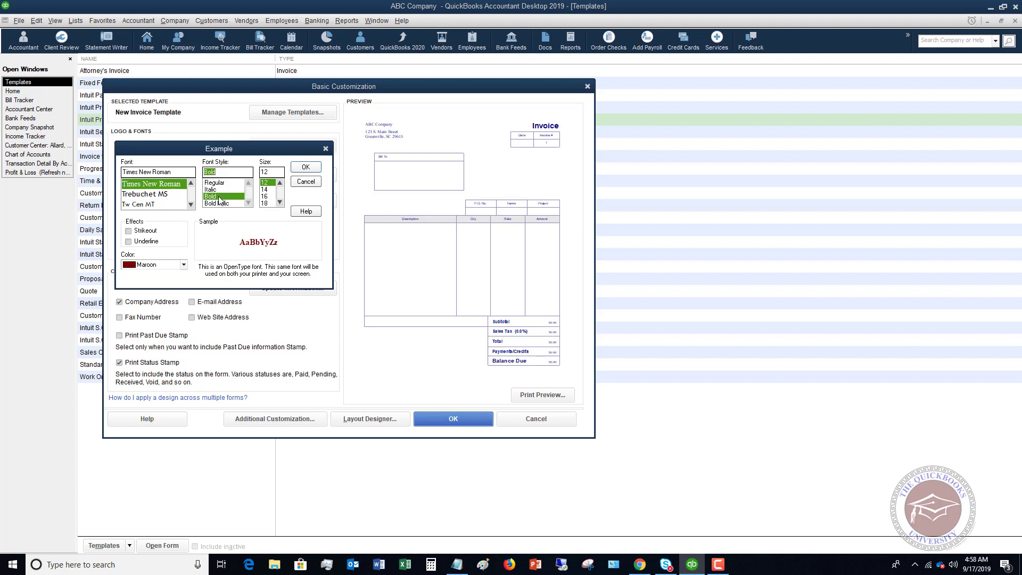
pyautogui.click(279, 204)
pyautogui.click(279, 204)
pyautogui.click(265, 202)
pyautogui.click(312, 167)
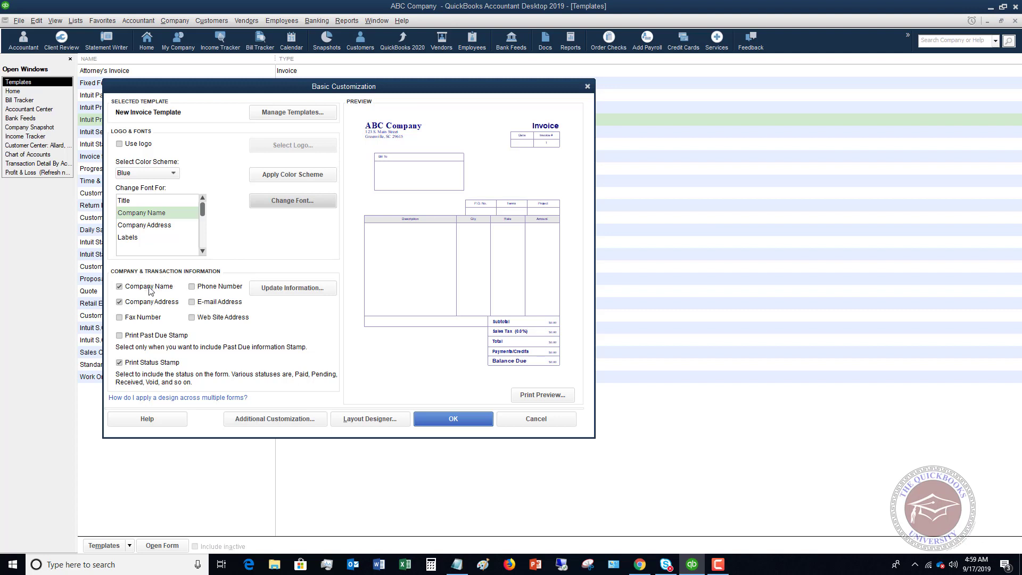
# Step: Include the phone number and e-mail address on the invoice, and review the company's contact information
pyautogui.click(192, 287)
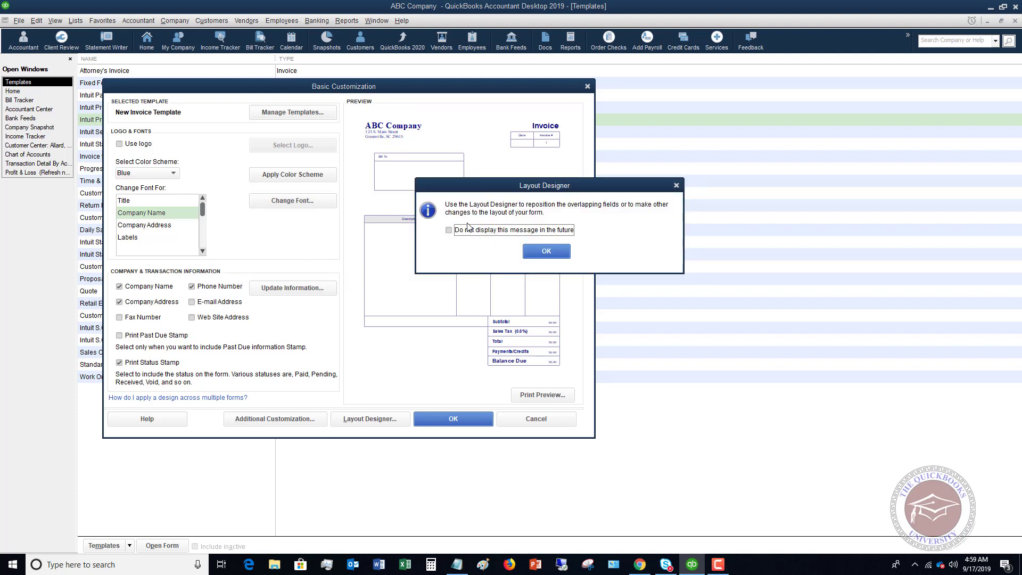
pyautogui.click(547, 252)
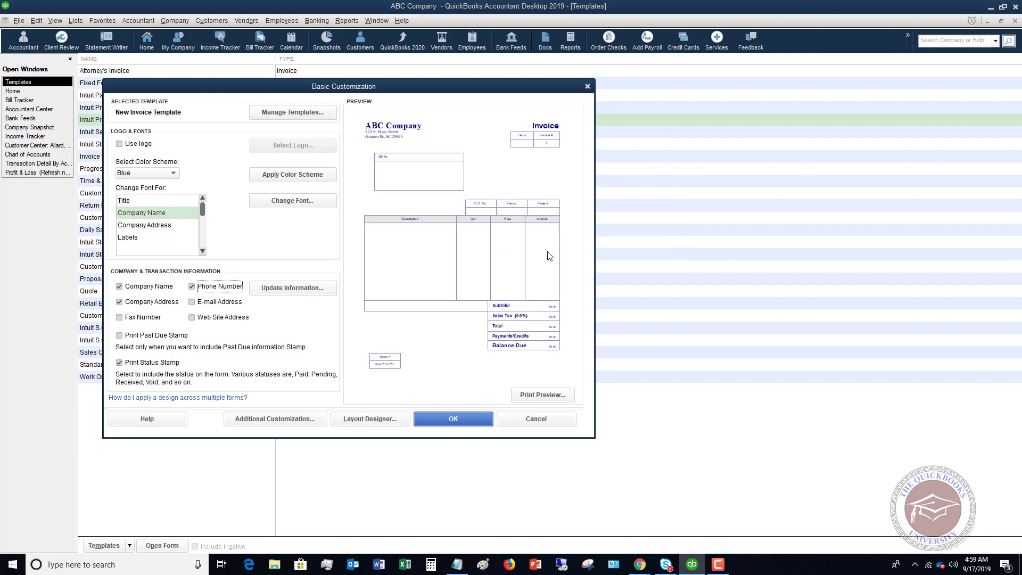
pyautogui.click(192, 301)
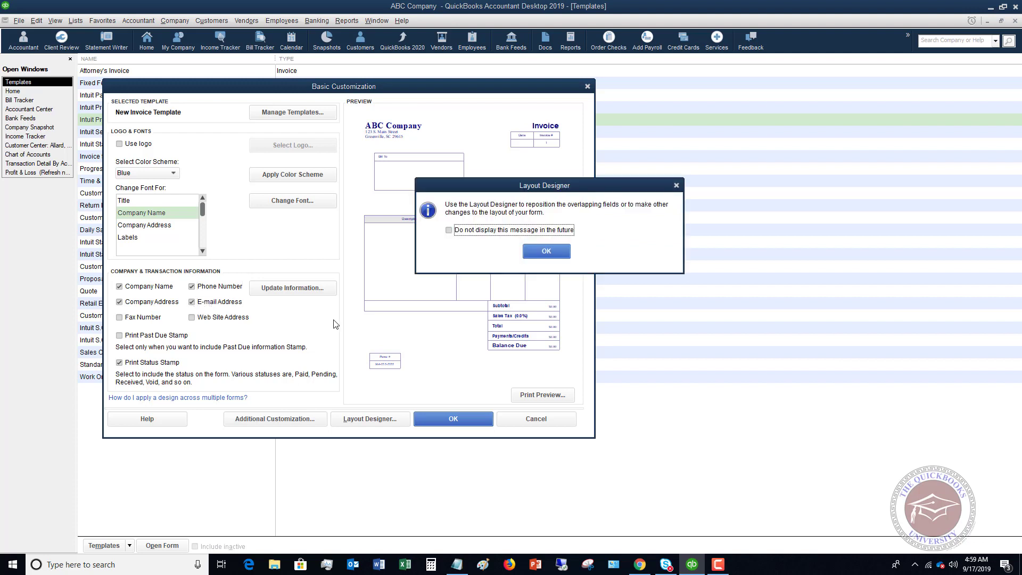
pyautogui.click(546, 251)
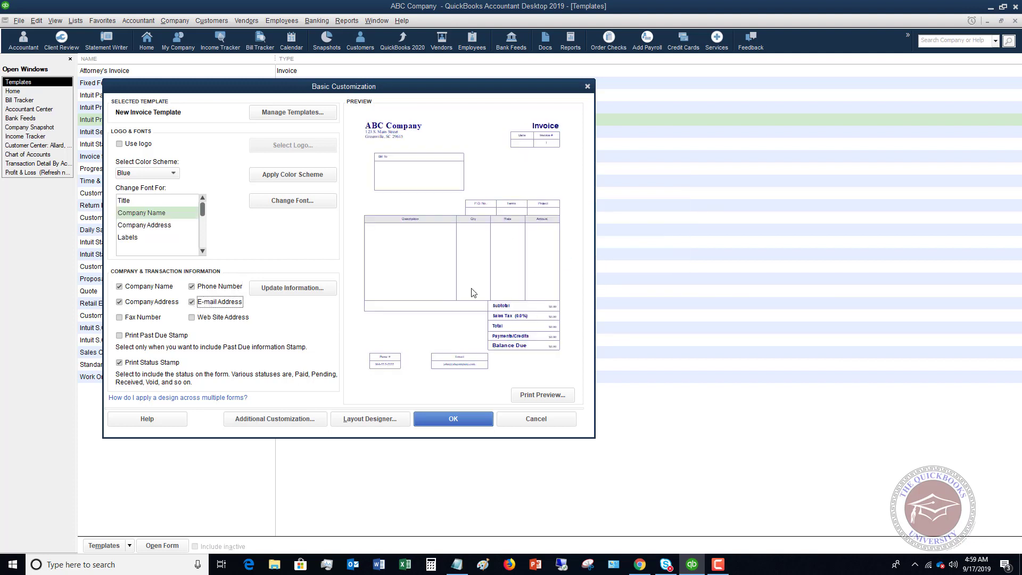
pyautogui.click(293, 289)
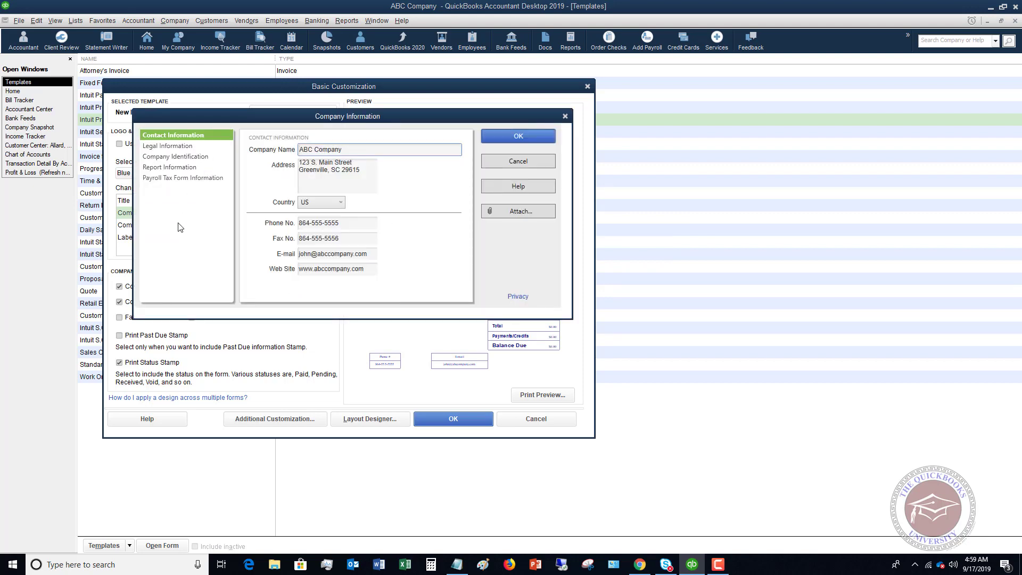
pyautogui.click(513, 138)
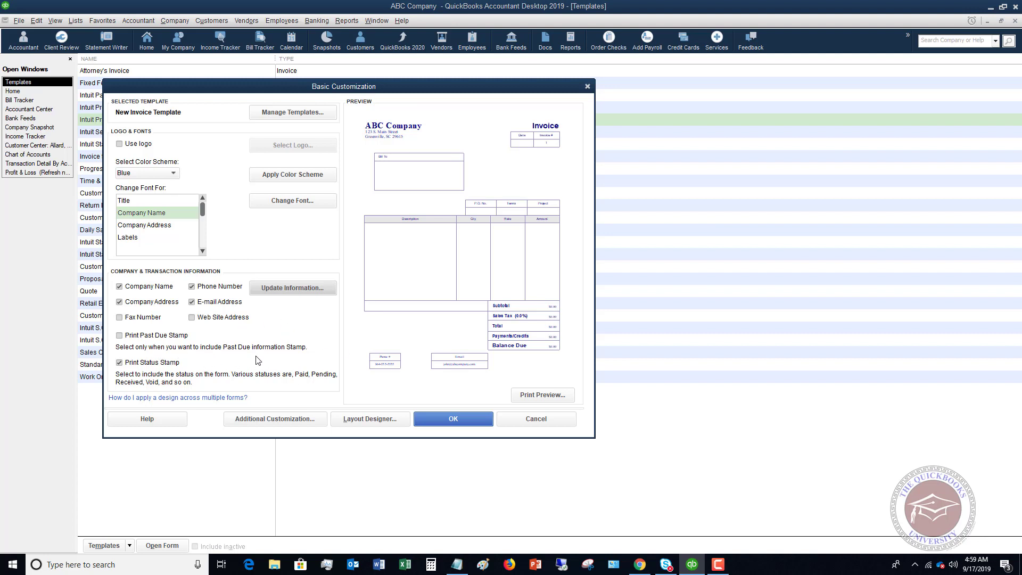
# Step: Enable the past due stamp with future layout messages suppressed, and open the template's additional customization
pyautogui.click(119, 335)
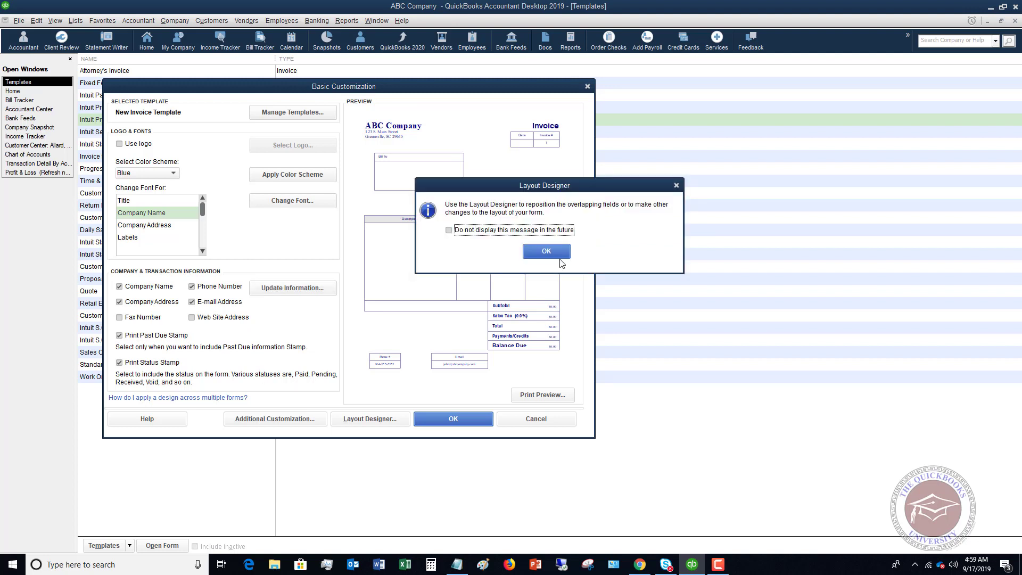
pyautogui.click(449, 230)
pyautogui.click(540, 252)
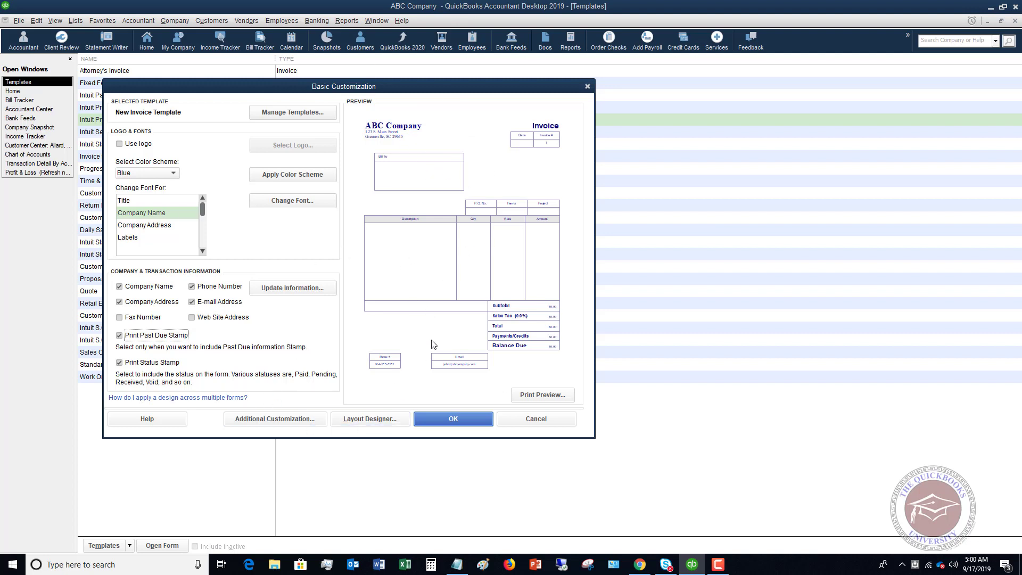
pyautogui.click(269, 417)
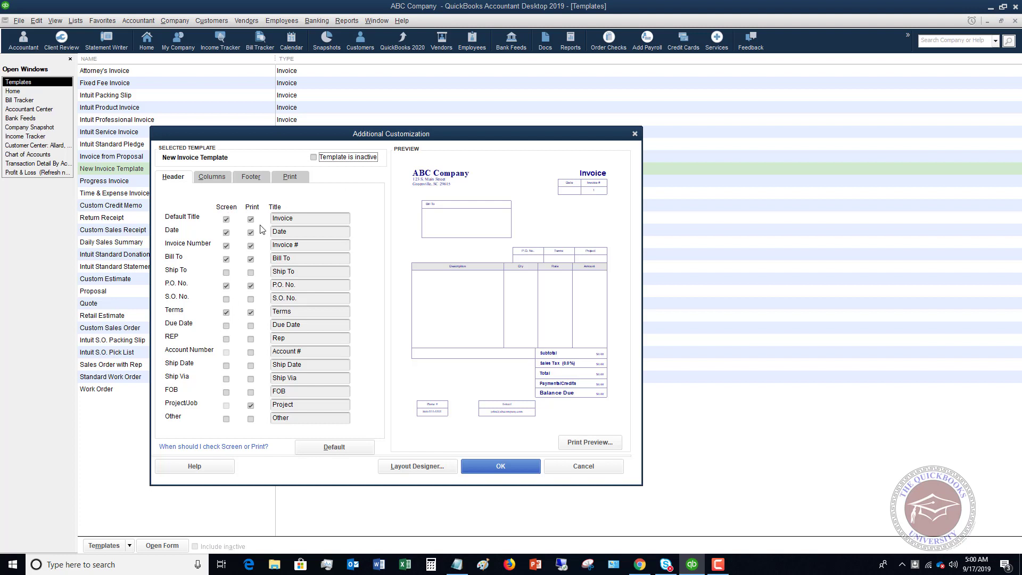
pyautogui.click(227, 220)
pyautogui.click(226, 219)
pyautogui.click(226, 234)
pyautogui.click(226, 233)
pyautogui.click(250, 234)
pyautogui.click(251, 233)
# Step: Include the Due Date header field both on screen and on the printed invoice
pyautogui.click(226, 326)
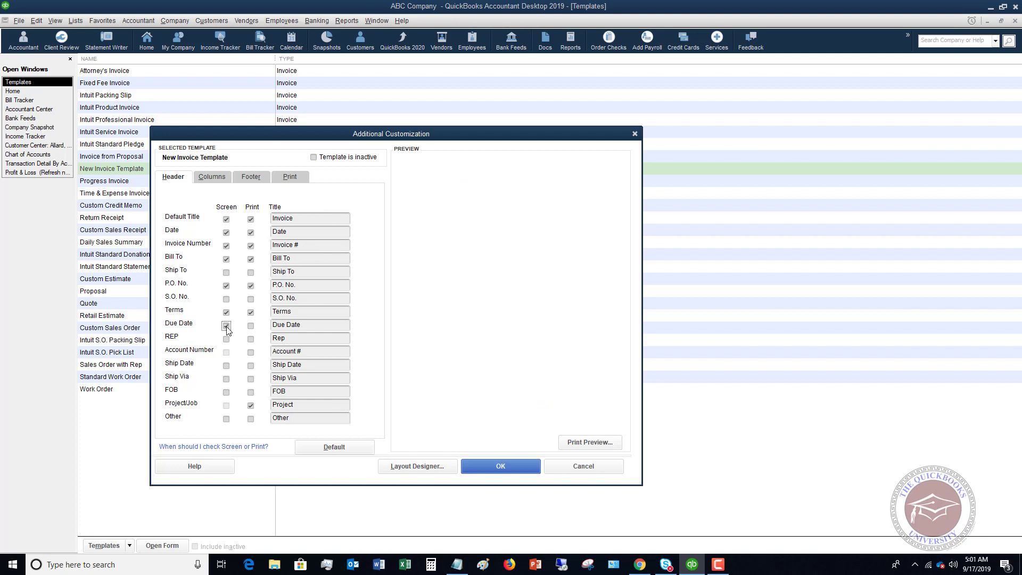
pyautogui.click(250, 325)
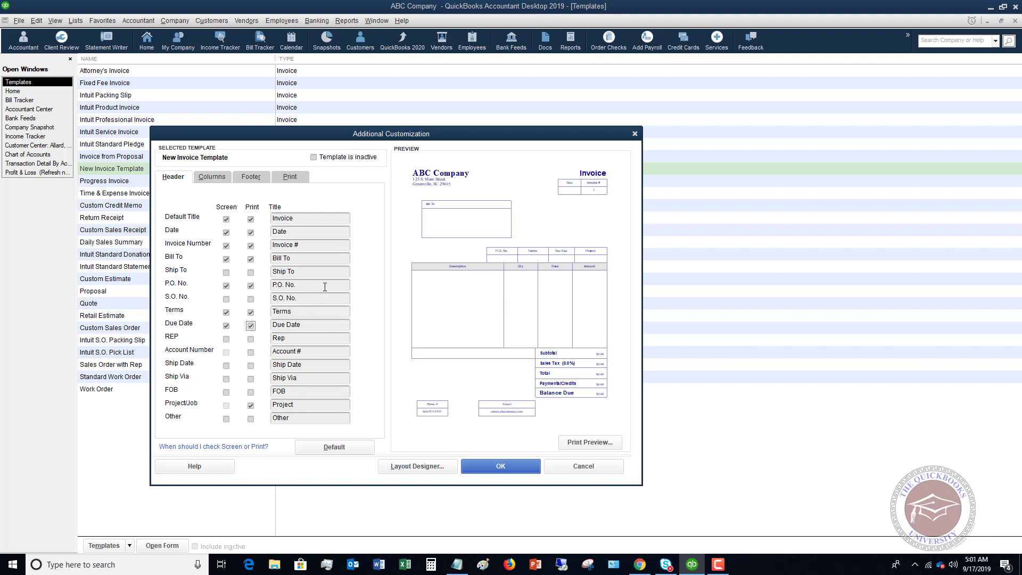
# Step: Examine the template's column, footer and print settings, trying the printed long text disclaimer option on and off
pyautogui.click(214, 177)
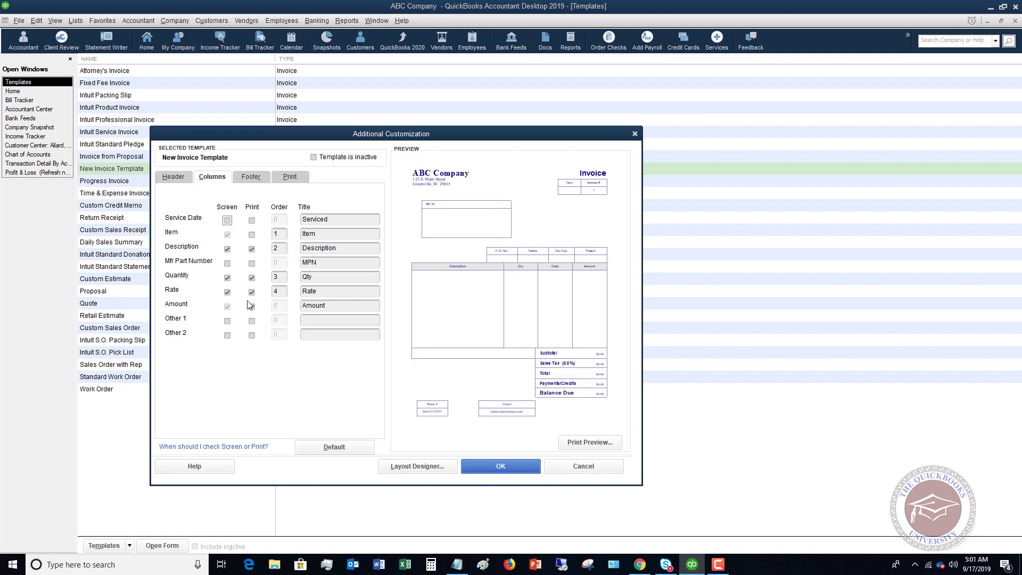
pyautogui.click(281, 234)
pyautogui.click(253, 178)
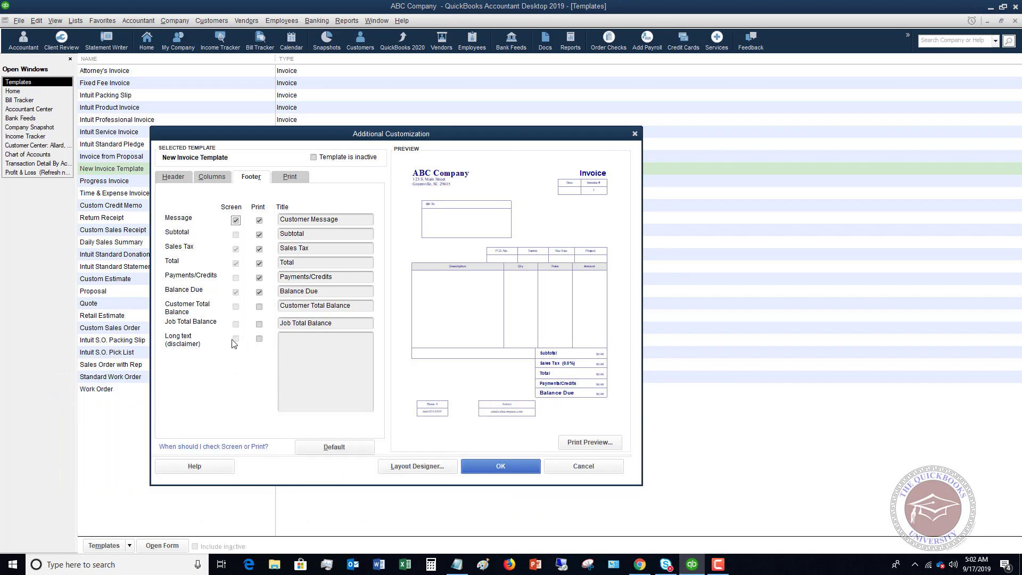
pyautogui.click(260, 340)
pyautogui.click(259, 339)
pyautogui.click(289, 176)
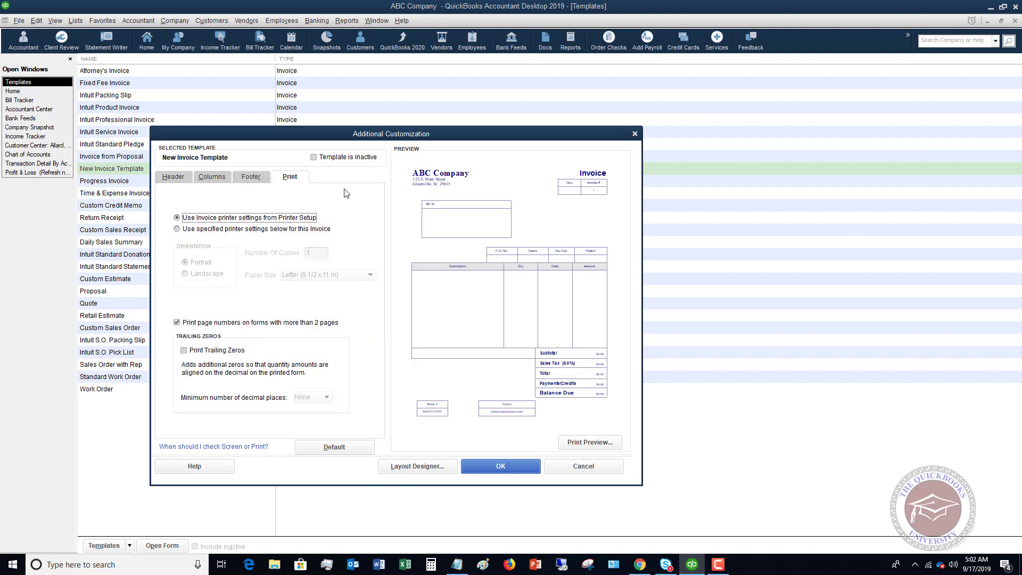
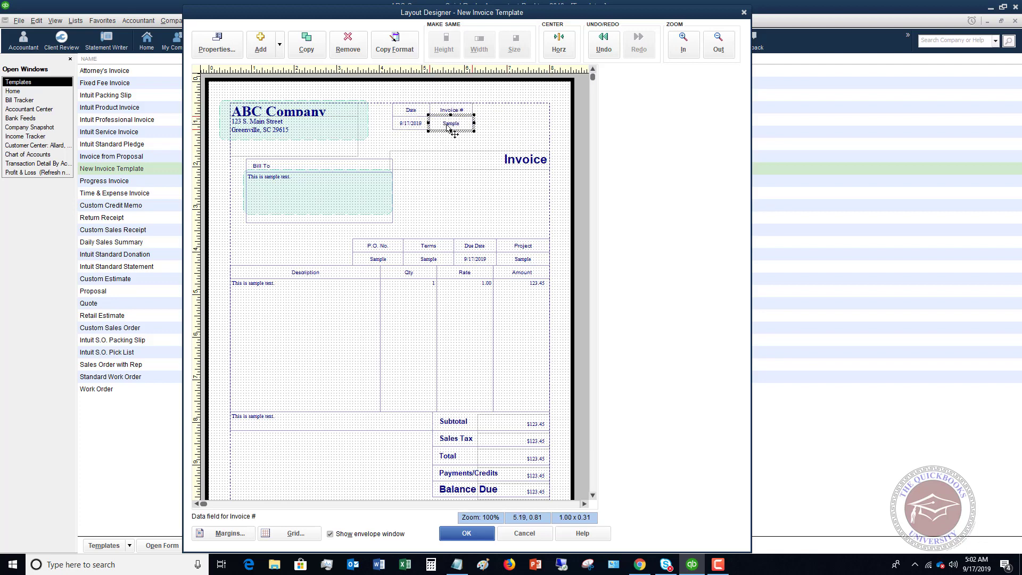
# Step: Move the Invoice title up directly beneath the date and invoice number boxes, and move the Bill To block across to the page's right margin
pyautogui.moveTo(474, 165); pyautogui.dragTo(479, 146)
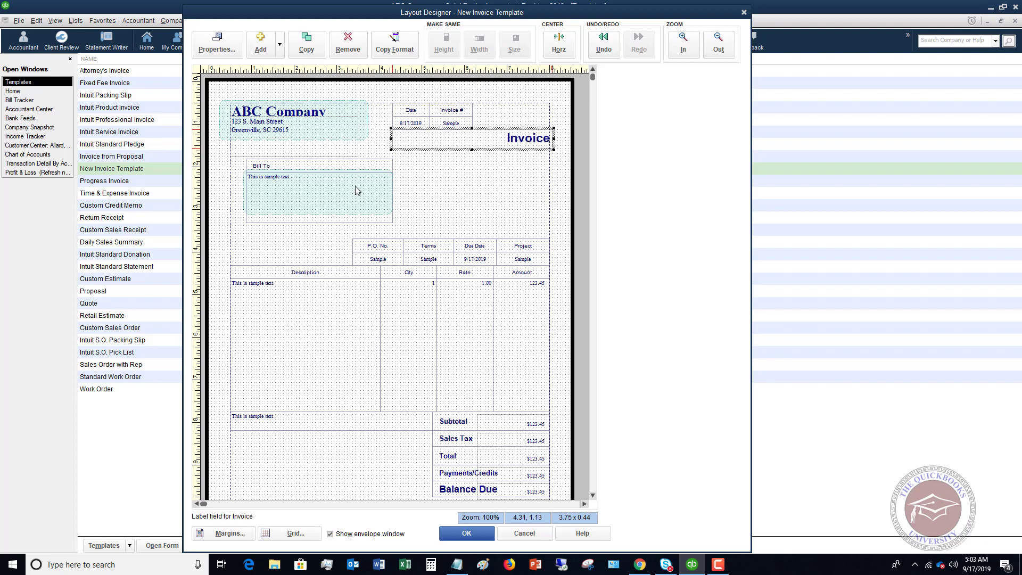
pyautogui.moveTo(357, 190); pyautogui.dragTo(515, 185)
pyautogui.moveTo(380, 167); pyautogui.dragTo(533, 166)
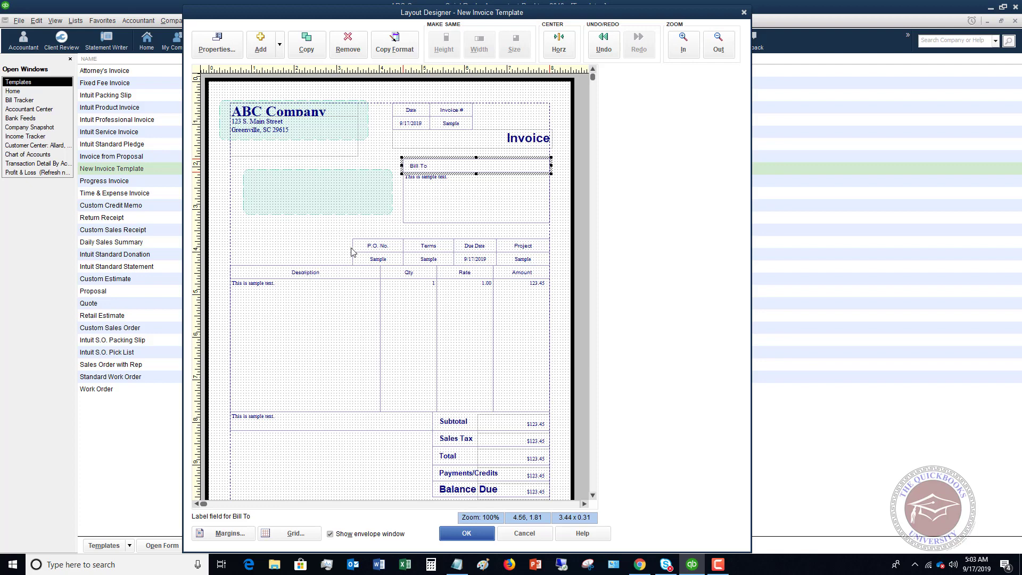
# Step: Shift the P.O. No. block left, away from Terms, and lower the company name and address slightly, keeping the new layout
pyautogui.moveTo(362, 247)
pyautogui.mouseDown()
pyautogui.moveTo(343, 245)
pyautogui.moveTo(349, 262)
pyautogui.mouseUp()
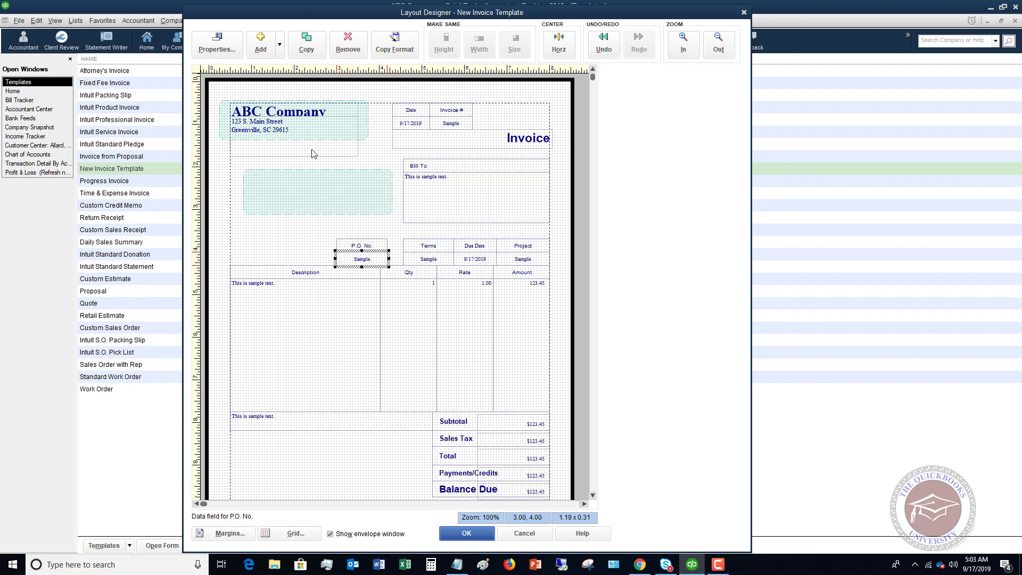
pyautogui.click(321, 129)
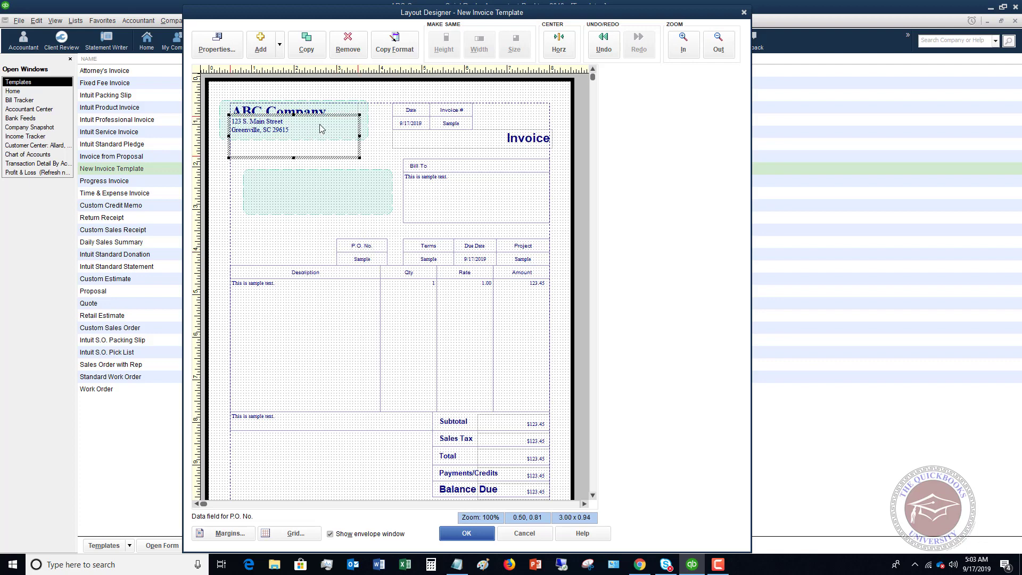
pyautogui.moveTo(321, 129)
pyautogui.mouseDown()
pyautogui.moveTo(321, 141)
pyautogui.moveTo(325, 132)
pyautogui.mouseUp()
pyautogui.click(325, 119)
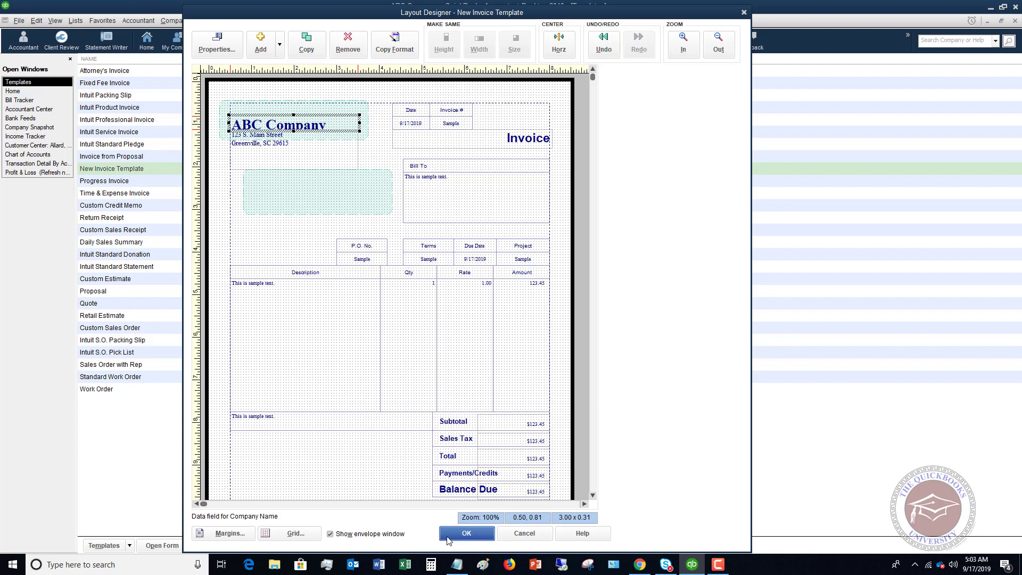
pyautogui.click(468, 538)
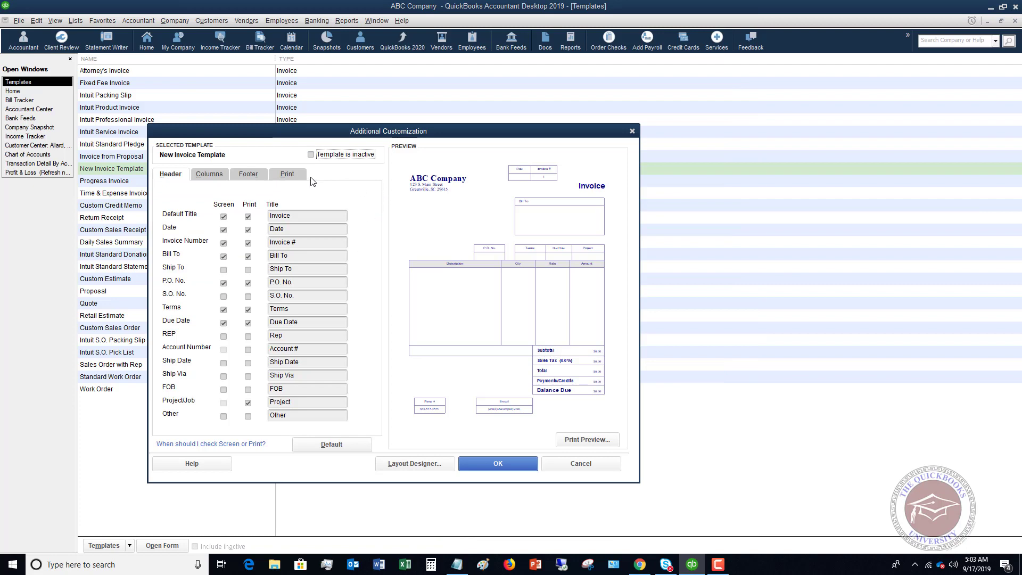
# Step: Check the print preview of the invoice template, and accept both the additional and basic customization
pyautogui.click(581, 440)
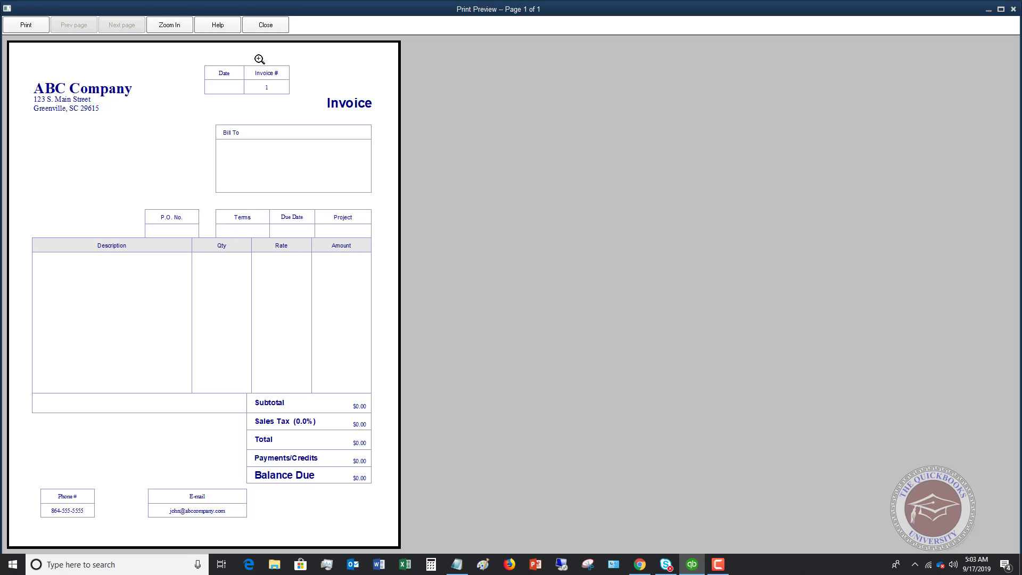
pyautogui.click(264, 25)
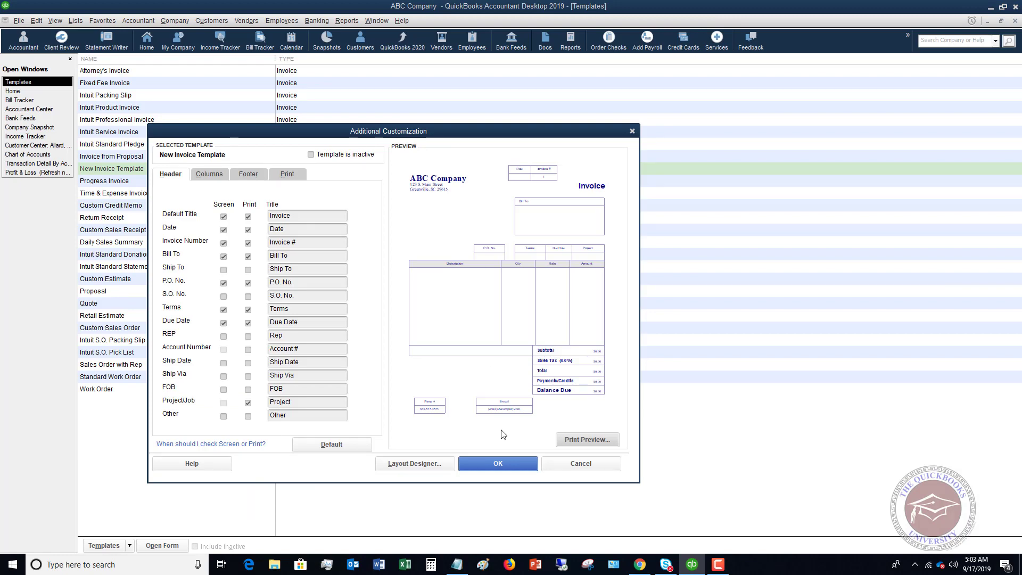
pyautogui.click(498, 463)
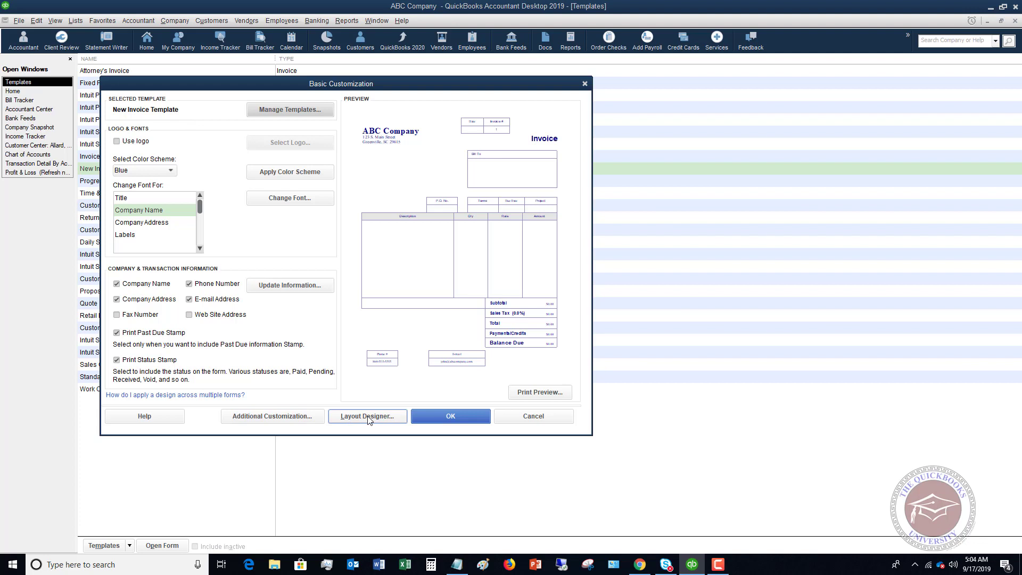
pyautogui.click(450, 418)
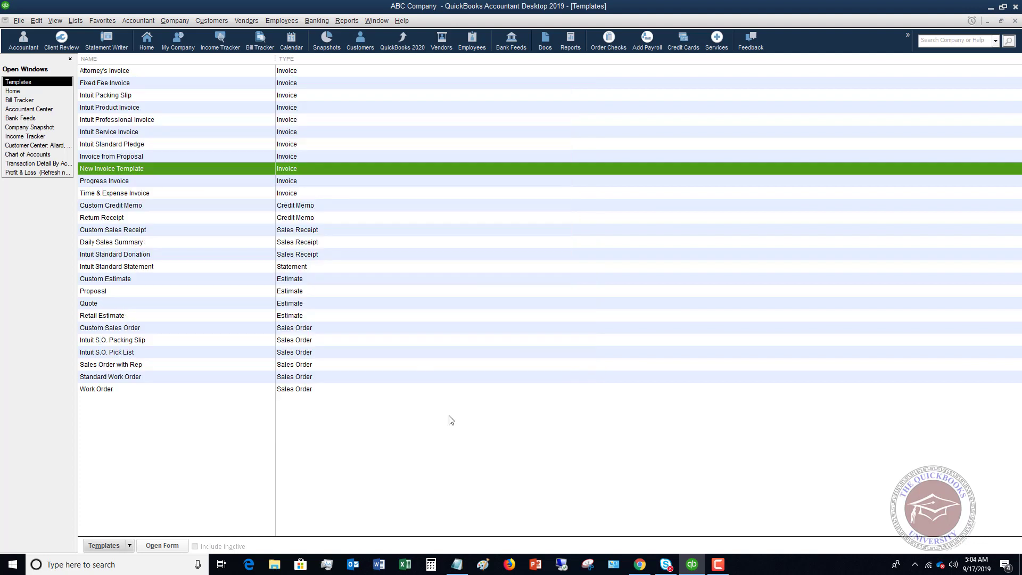
# Step: Reopen New Invoice Template for editing and rename it as ABC Company Invoice
pyautogui.rightClick(149, 168)
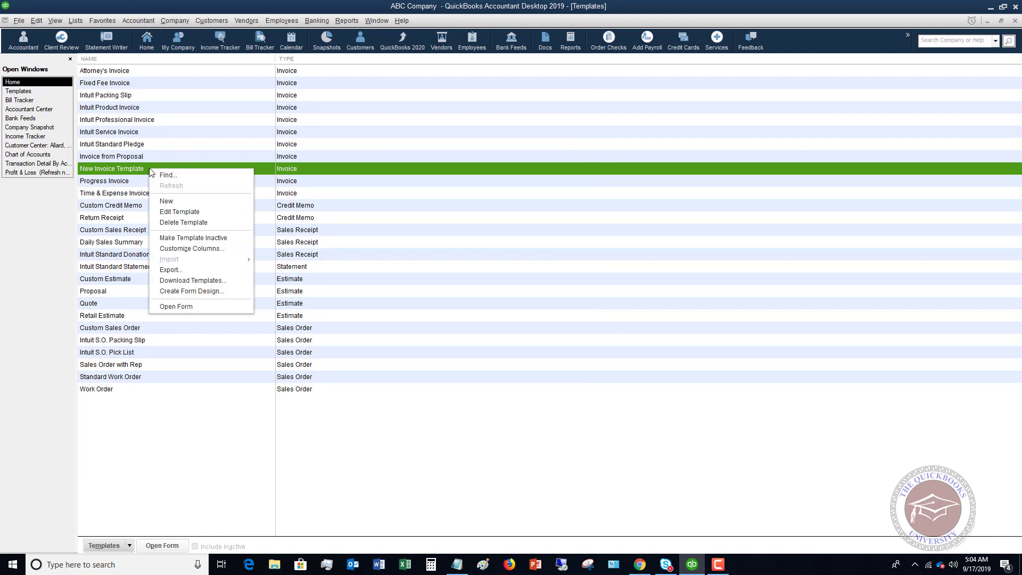
pyautogui.click(174, 214)
pyautogui.click(296, 107)
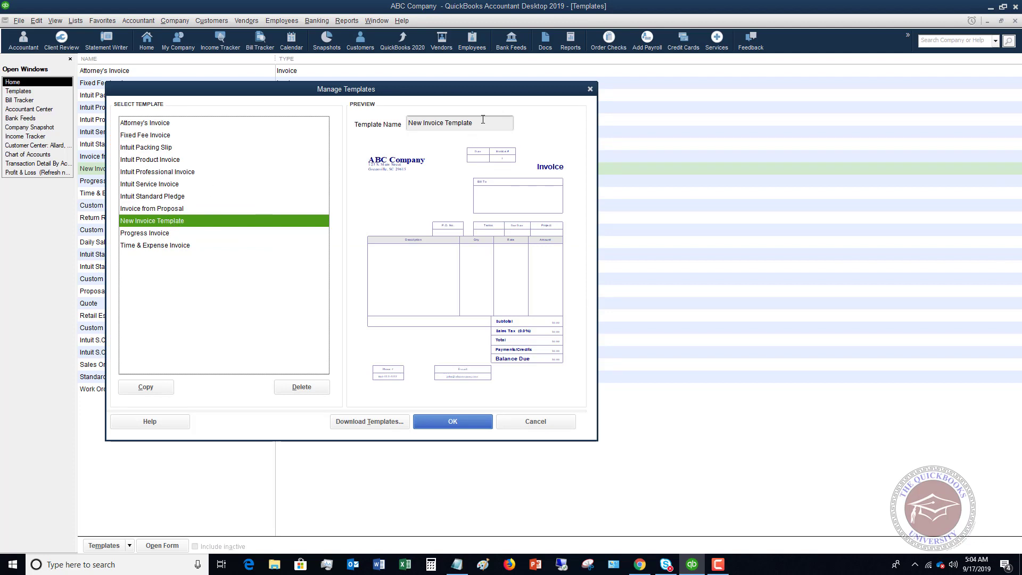
pyautogui.moveTo(483, 119); pyautogui.dragTo(364, 122)
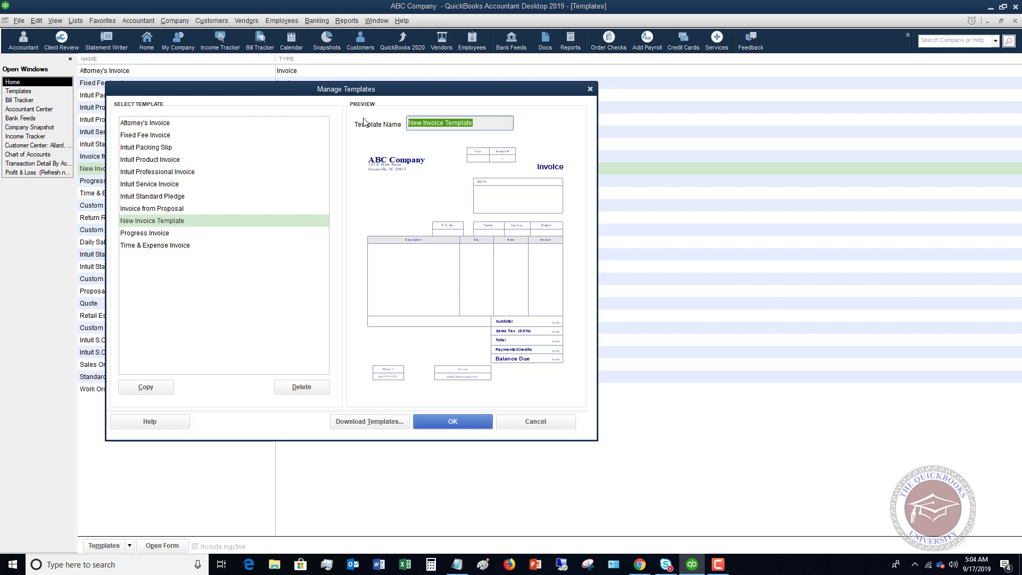
pyautogui.write('ABC C')
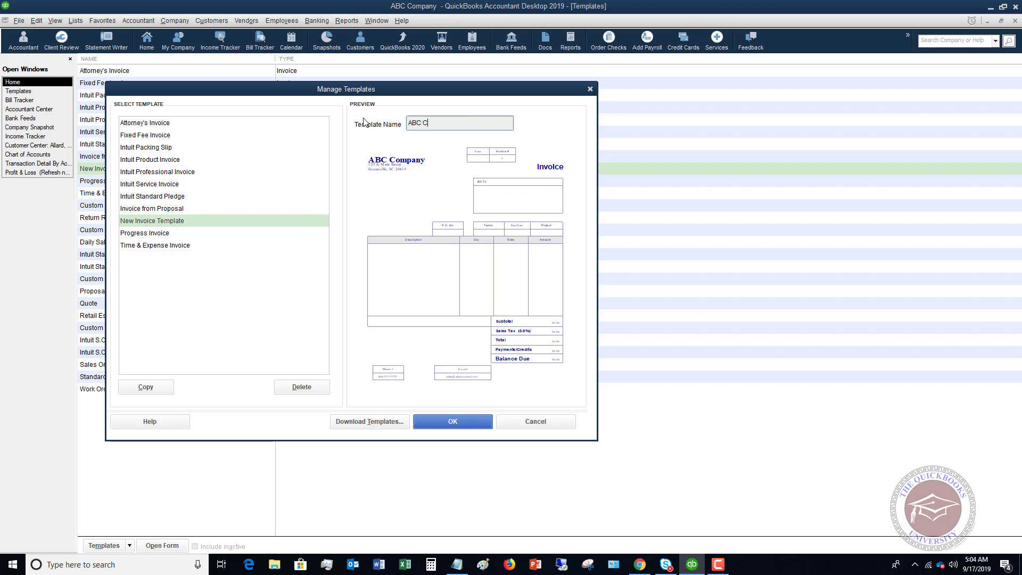
pyautogui.write('ompany Invoice')
pyautogui.click(453, 421)
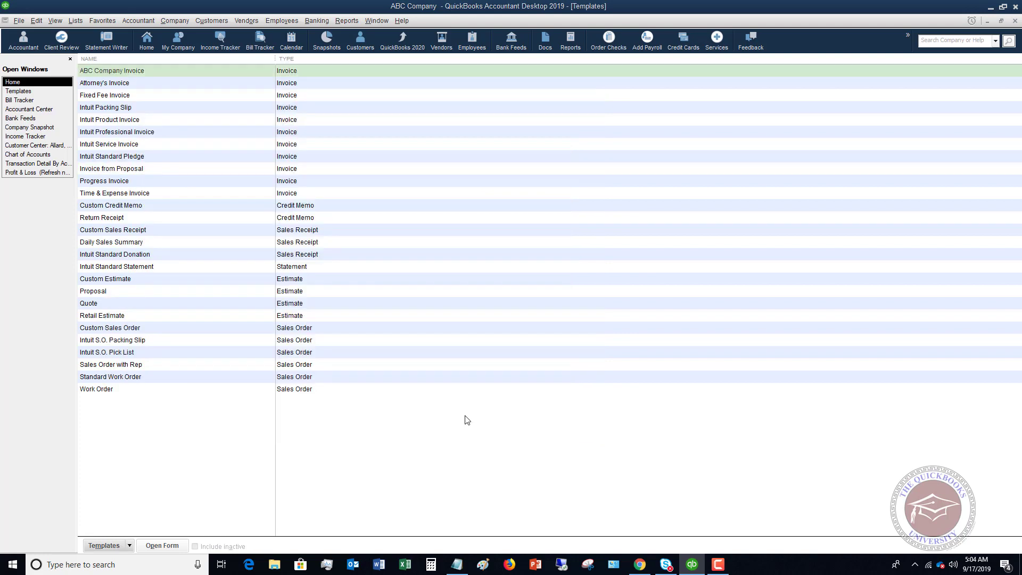
pyautogui.click(464, 419)
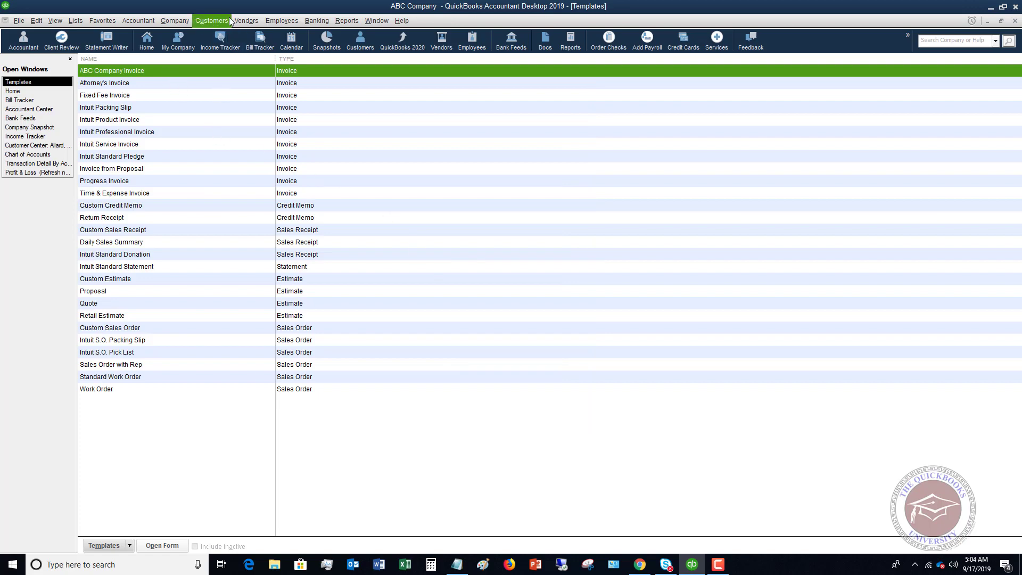
# Step: Start a new customer invoice and apply the ABC Company Invoice template to it
pyautogui.click(213, 22)
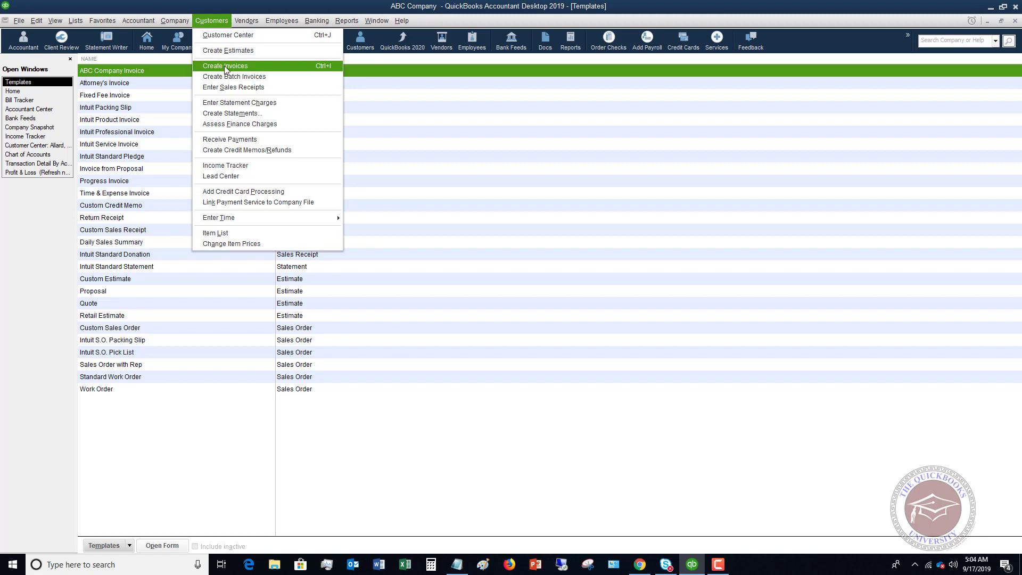
pyautogui.click(223, 66)
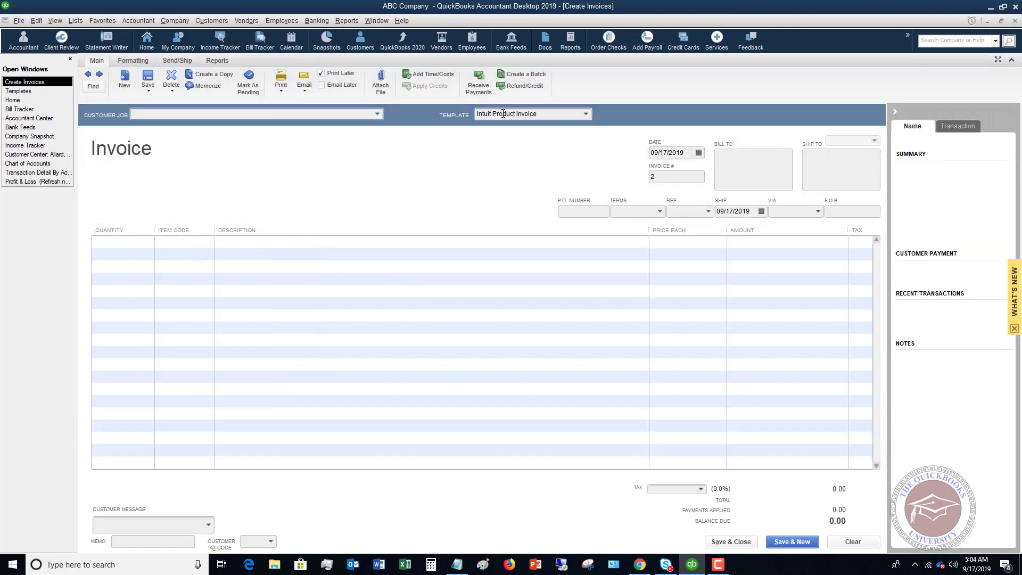
pyautogui.click(586, 114)
pyautogui.click(541, 130)
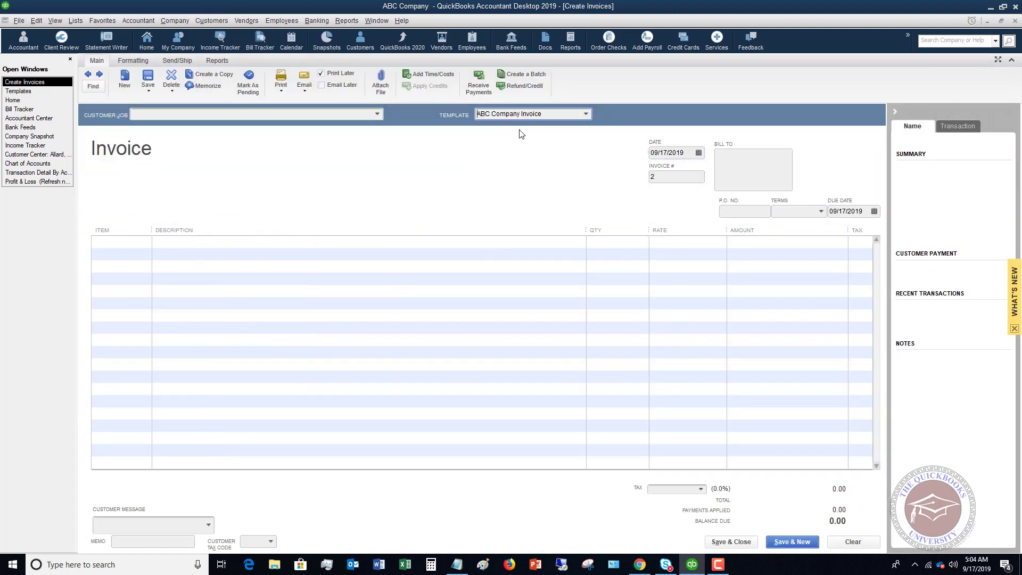